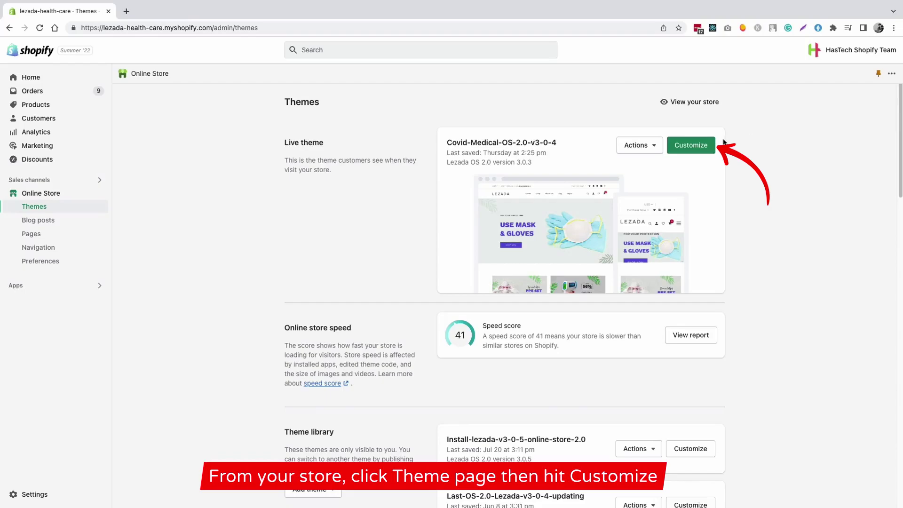
Open the live Covid-Medical-OS-2.0-v3-0-4 theme for customization and select the home page's Footer section
{"action": "left_click", "coordinate": [700, 145]}
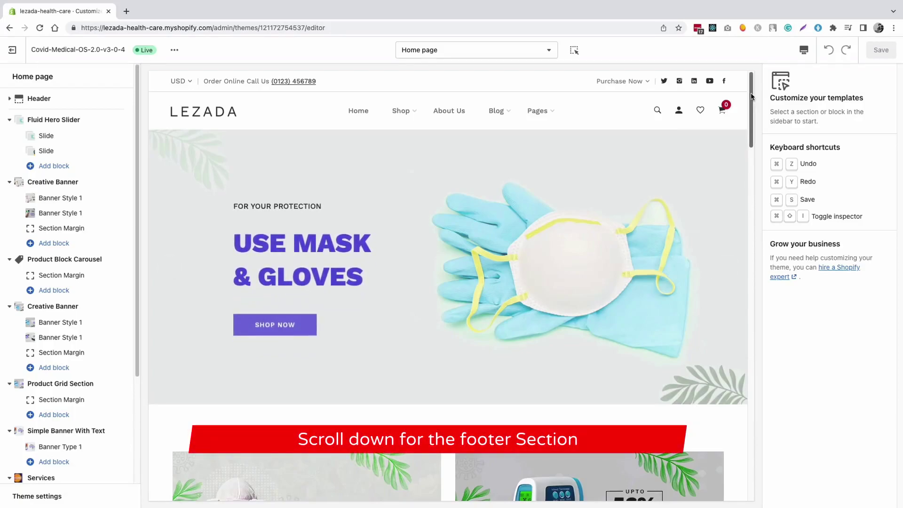
{"action": "left_click_drag", "start_coordinate": [751, 97], "coordinate": [750, 507]}
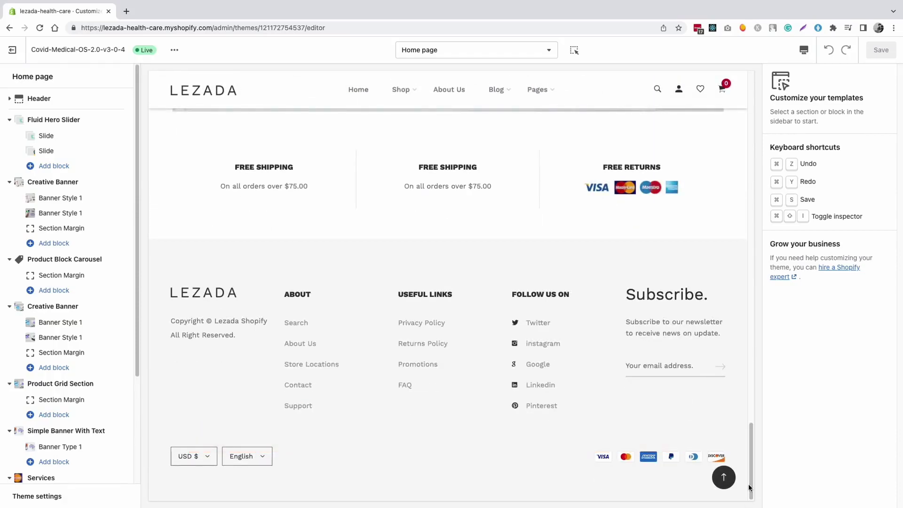
{"action": "left_click", "coordinate": [655, 282]}
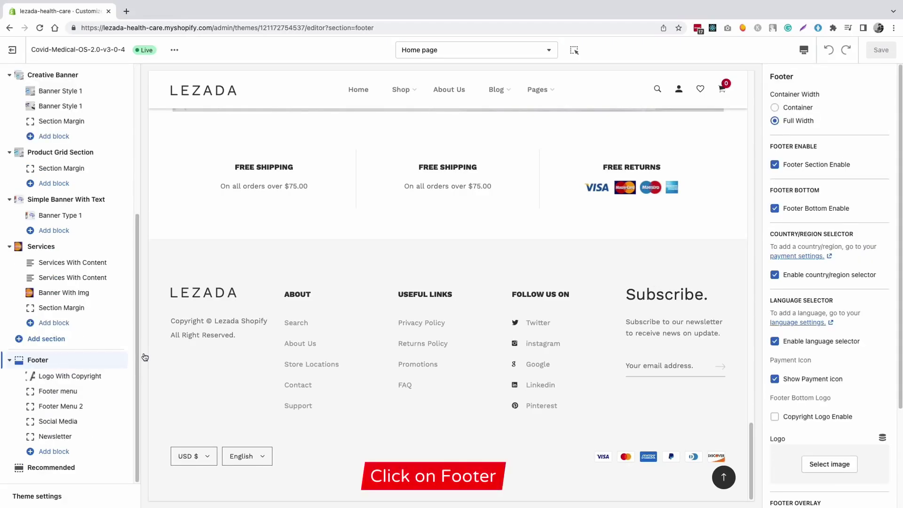
Disable and re-enable the footer section, and do the same for the footer bottom, to preview each setting
{"action": "left_click", "coordinate": [774, 166]}
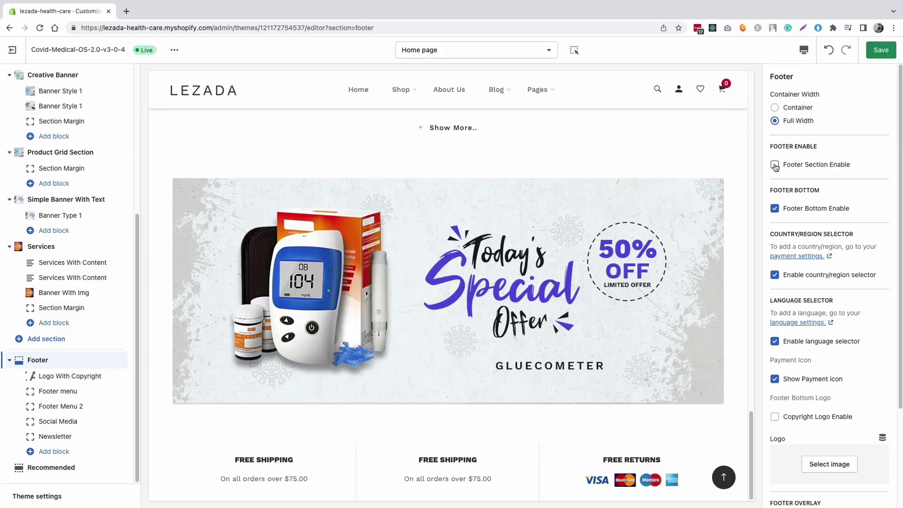
{"action": "left_click", "coordinate": [776, 165]}
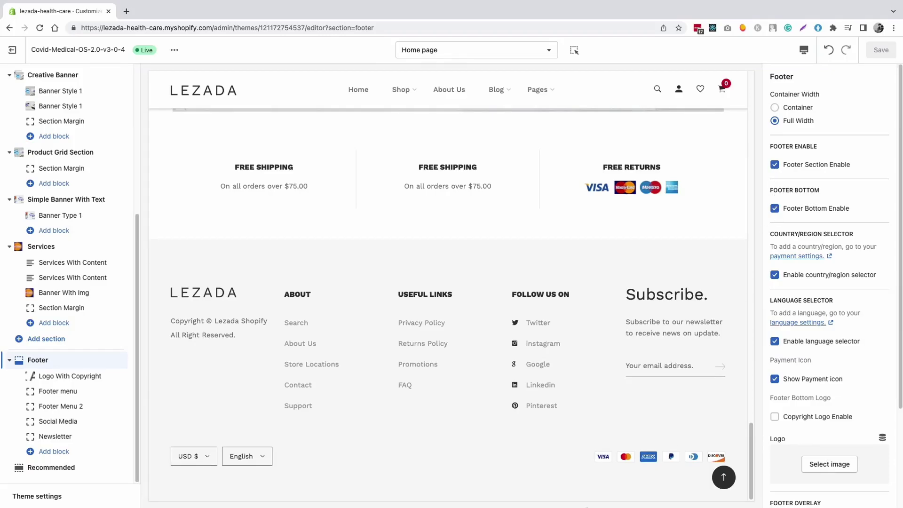
{"action": "left_click", "coordinate": [776, 209]}
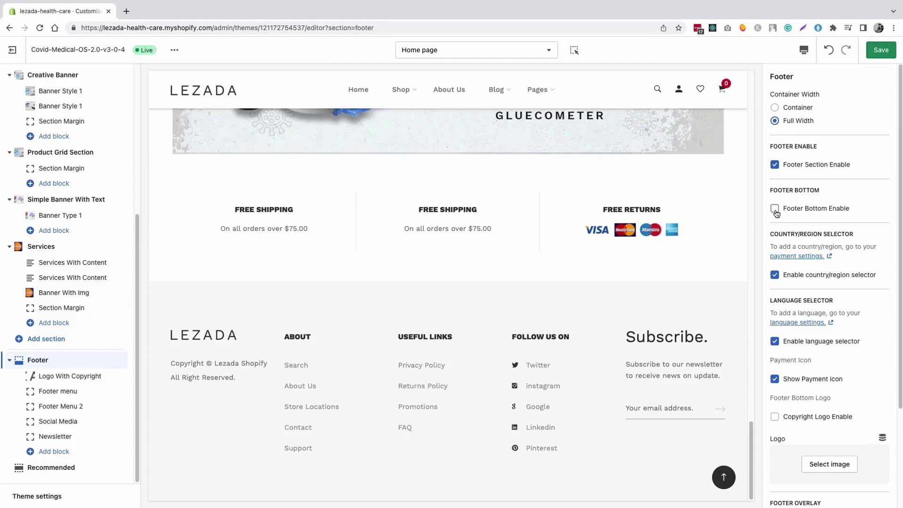
{"action": "left_click", "coordinate": [775, 211]}
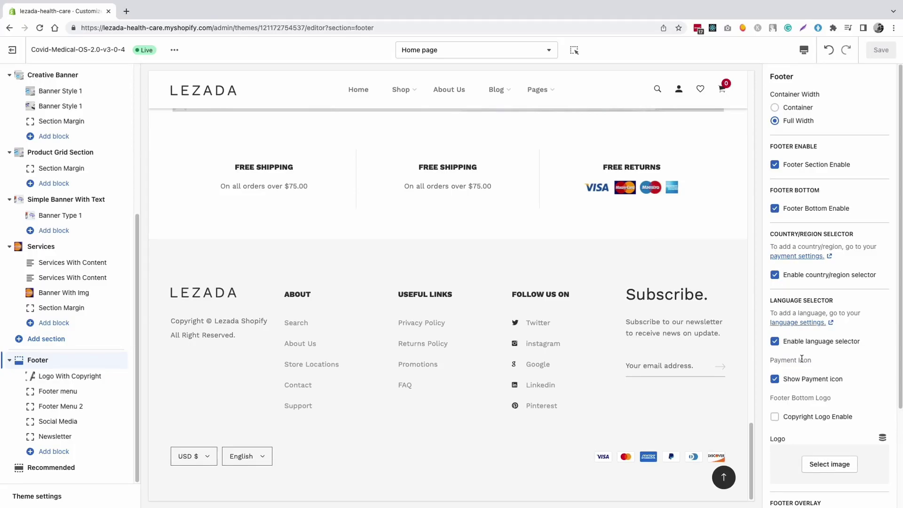
Turn the footer's language selector off and on again, and do the same for the payment icons
{"action": "scroll", "coordinate": [802, 359], "scroll_direction": "down", "scroll_amount": 1}
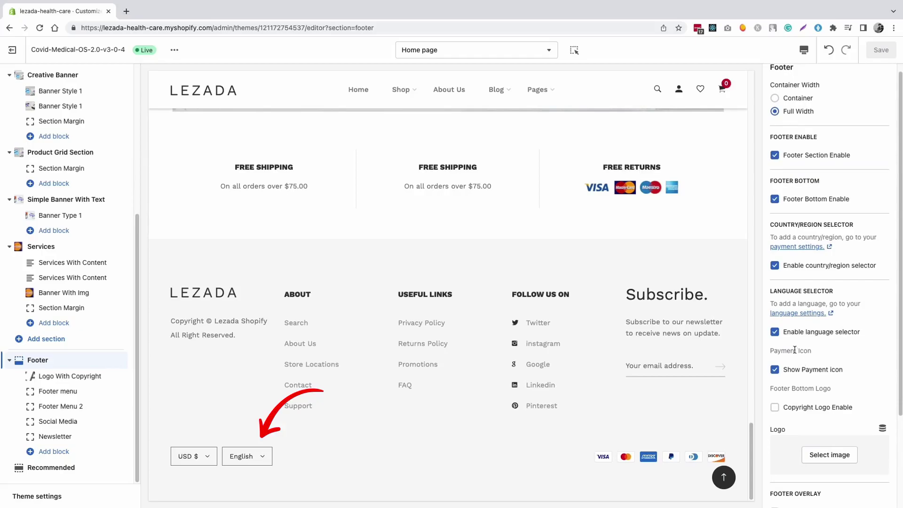
{"action": "left_click", "coordinate": [775, 332]}
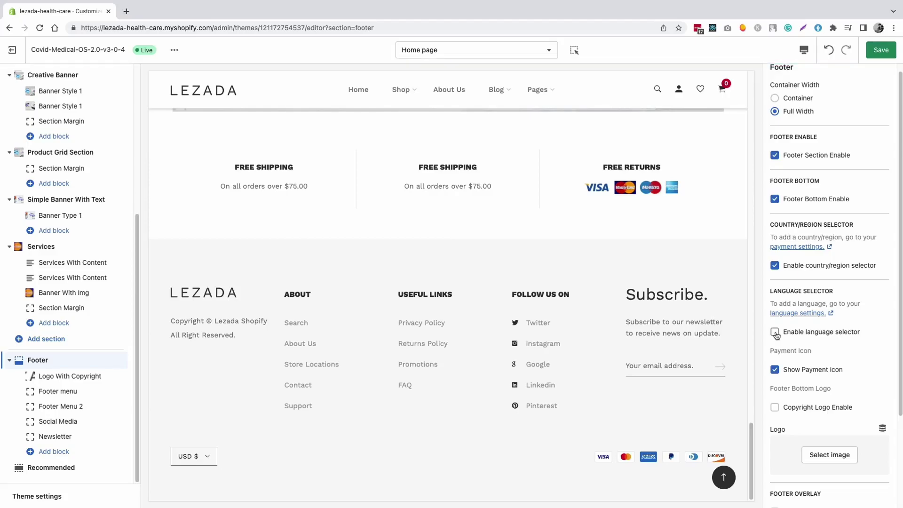
{"action": "left_click", "coordinate": [775, 332]}
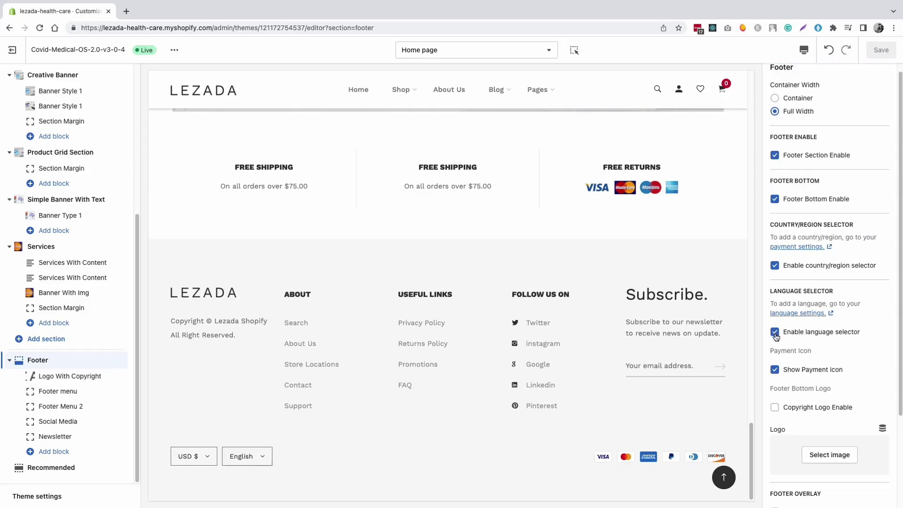
{"action": "left_click", "coordinate": [775, 370]}
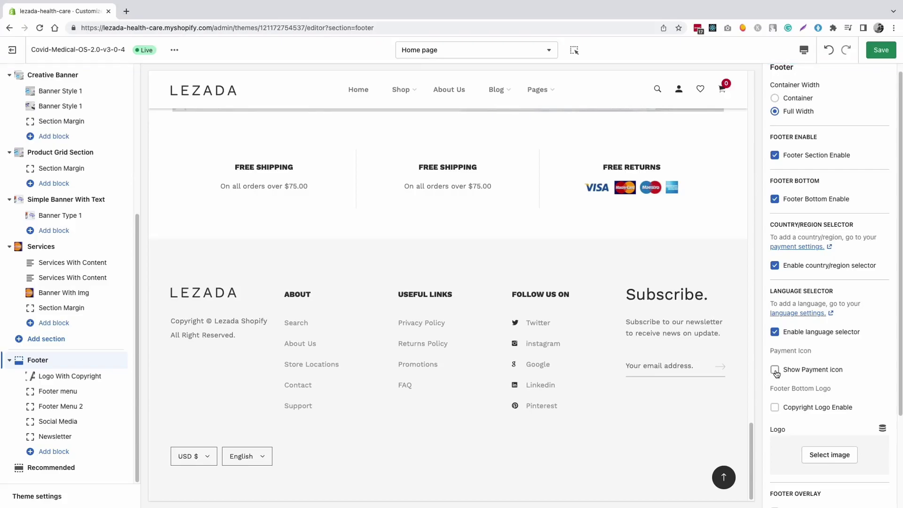
{"action": "left_click", "coordinate": [775, 371]}
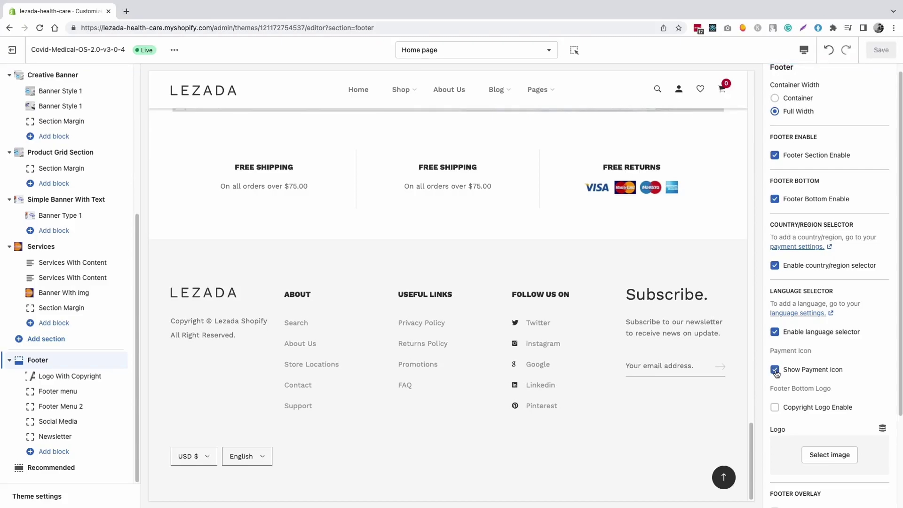
Preview the footer overlay with its color opacity set to 0.9, and disable the overlay again
{"action": "scroll", "coordinate": [777, 374], "scroll_direction": "down", "scroll_amount": 2}
{"action": "scroll", "coordinate": [777, 374], "scroll_direction": "down", "scroll_amount": 1}
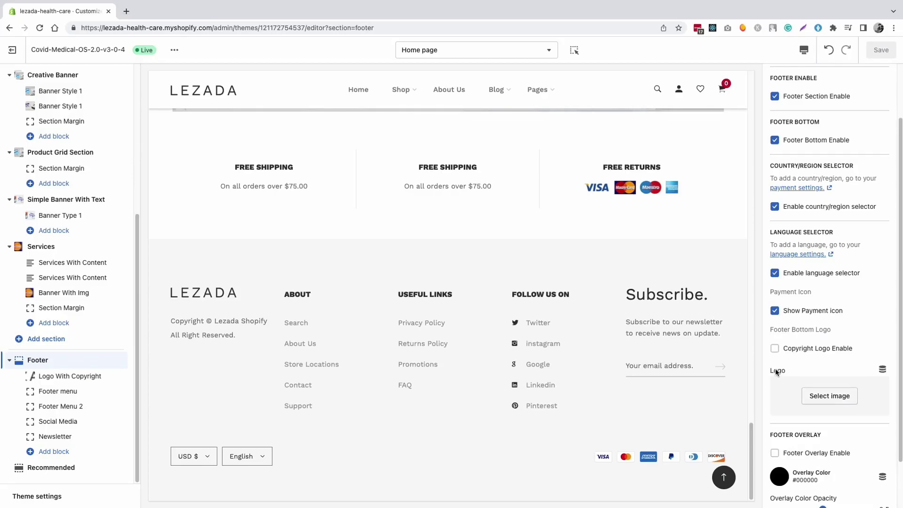
{"action": "scroll", "coordinate": [776, 369], "scroll_direction": "down", "scroll_amount": 3}
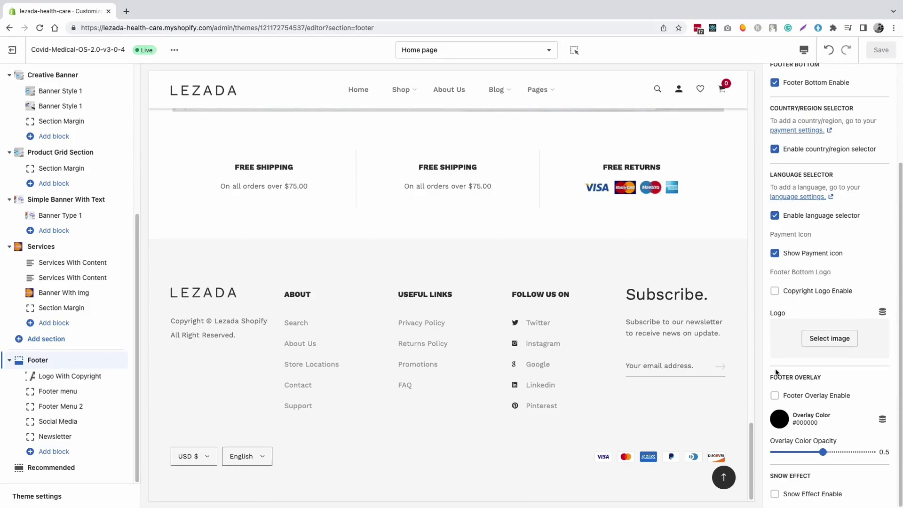
{"action": "left_click", "coordinate": [776, 397]}
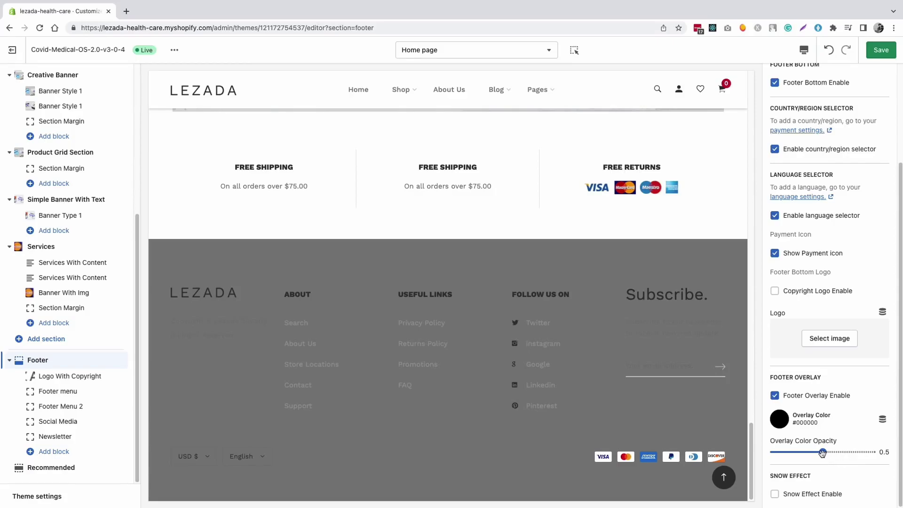
{"action": "left_click_drag", "start_coordinate": [844, 454], "coordinate": [858, 454]}
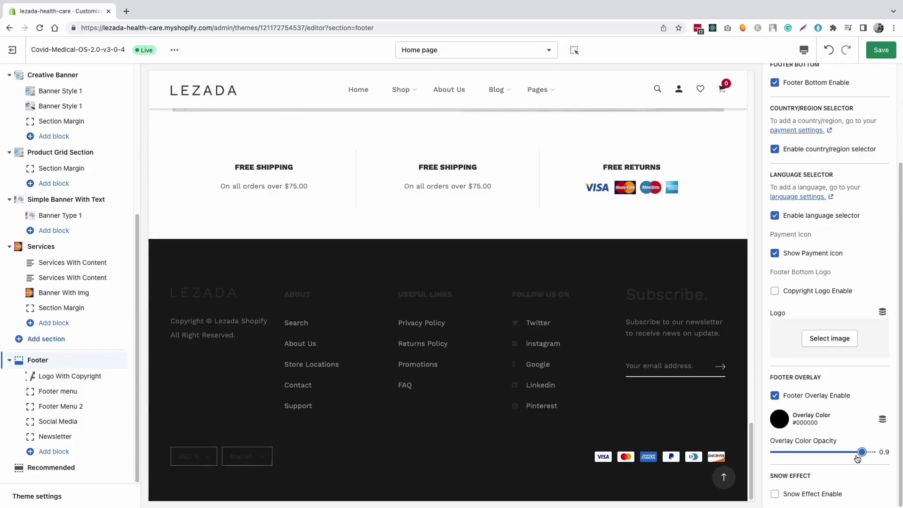
{"action": "left_click", "coordinate": [775, 396]}
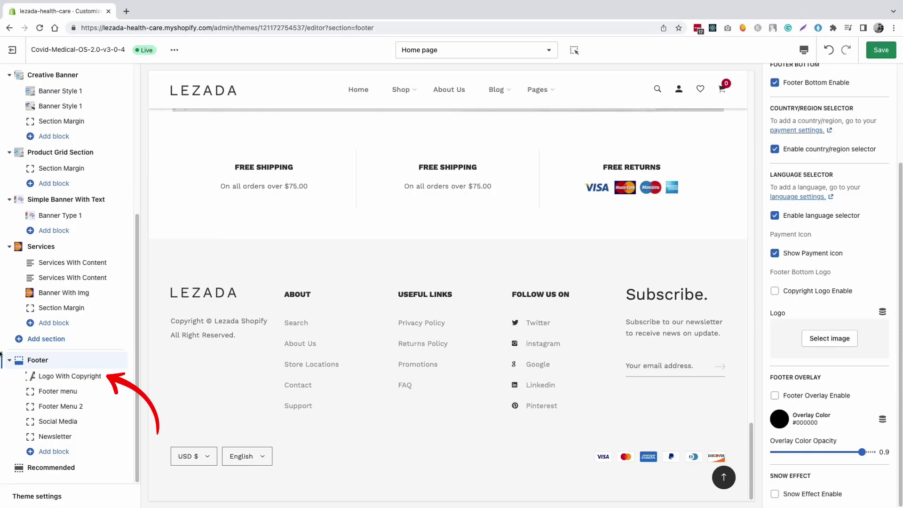
Check the image options for the footer logo and insert 2022 after "Copyright" in the copyright text
{"action": "left_click", "coordinate": [61, 377]}
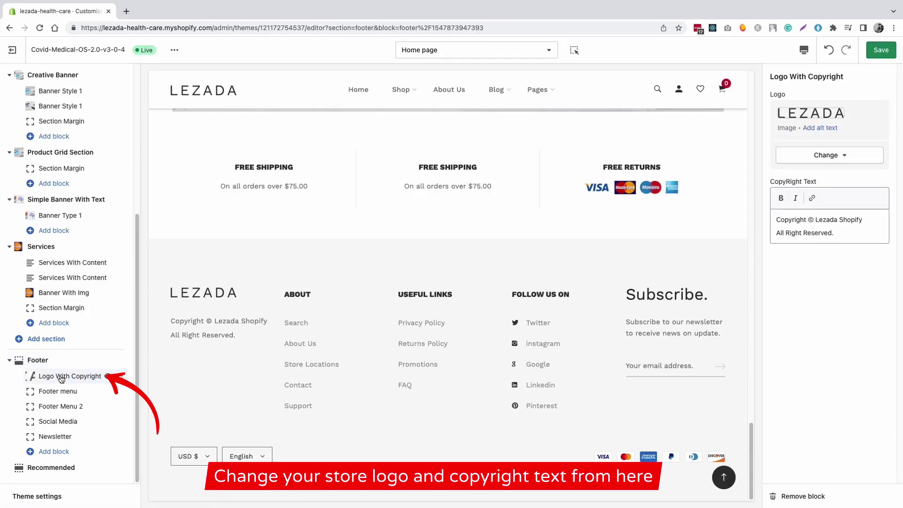
{"action": "left_click", "coordinate": [821, 156]}
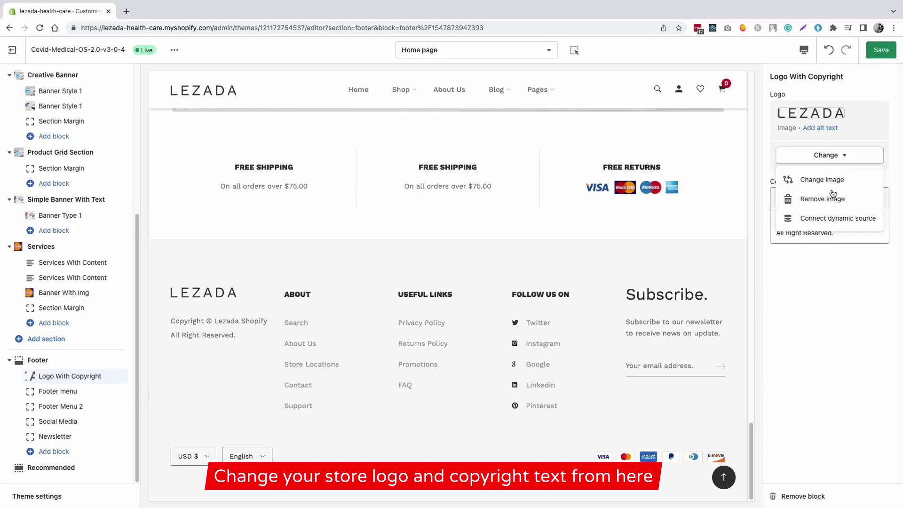
{"action": "left_click", "coordinate": [806, 363]}
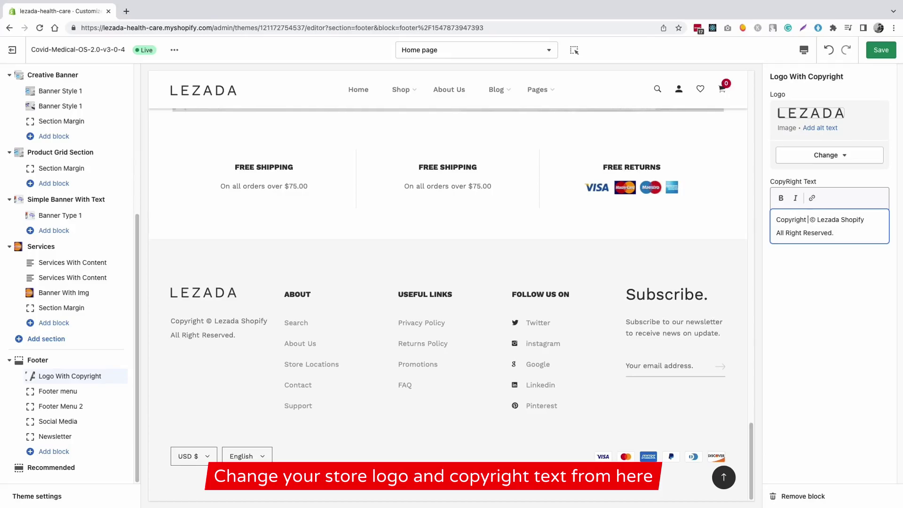
{"action": "type", "text": "2"}
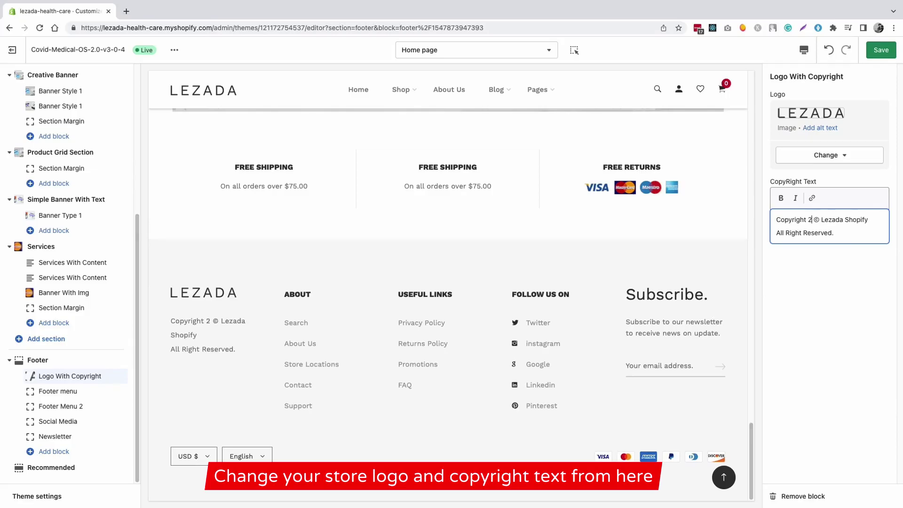
{"action": "type", "text": "022"}
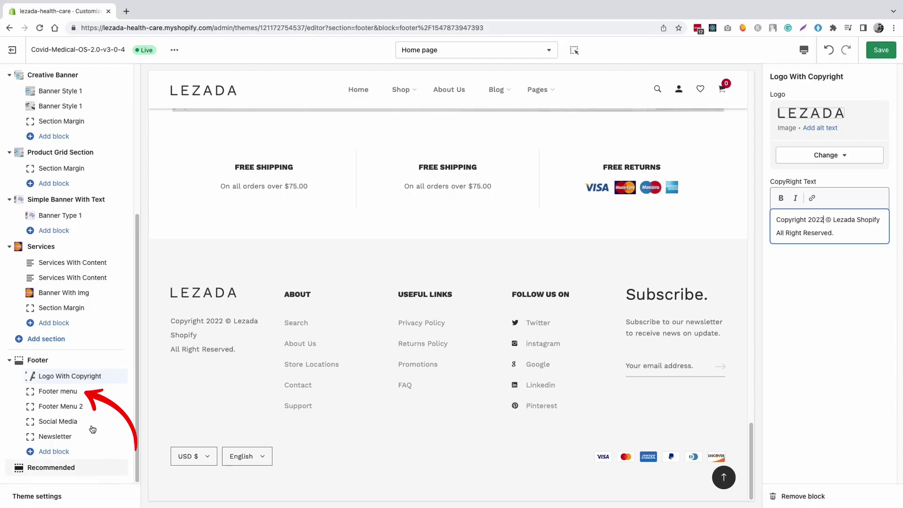
Try the widget title "ABOUT us" for the first footer menu block and remove the added word
{"action": "left_click", "coordinate": [65, 392]}
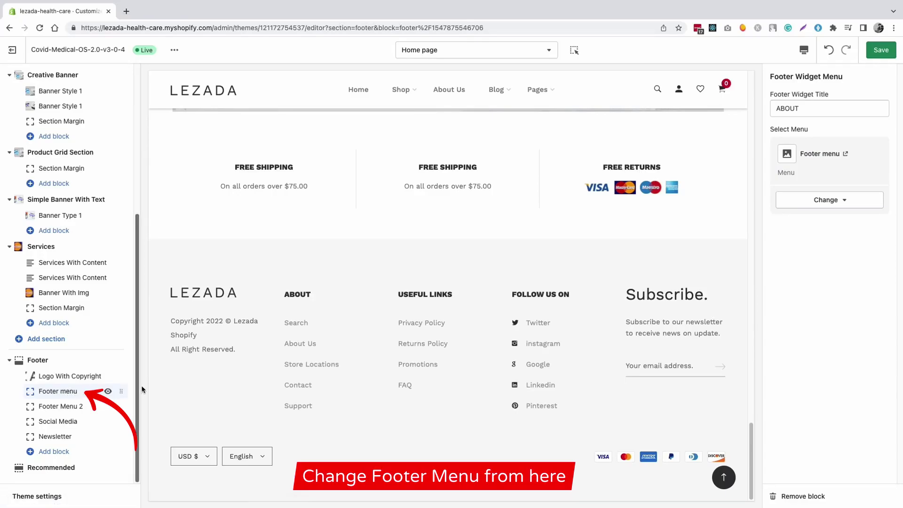
{"action": "left_click", "coordinate": [818, 113]}
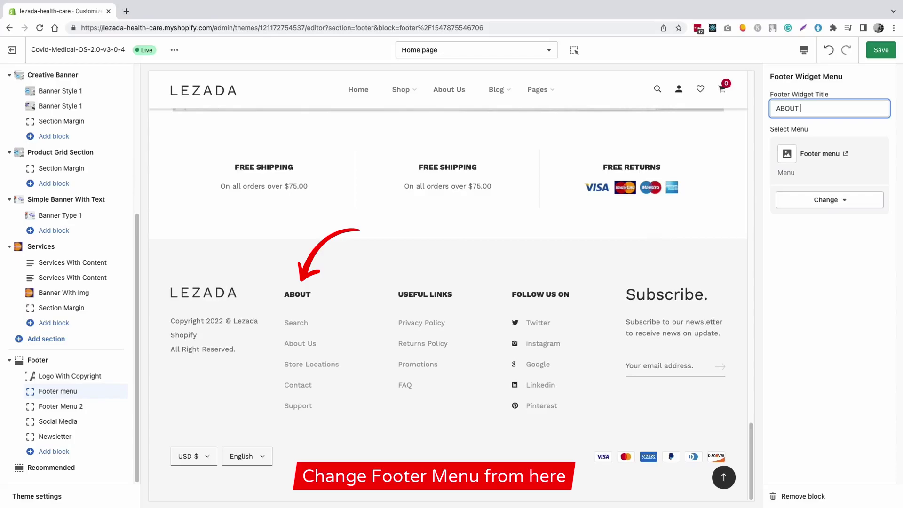
{"action": "type", "text": "us"}
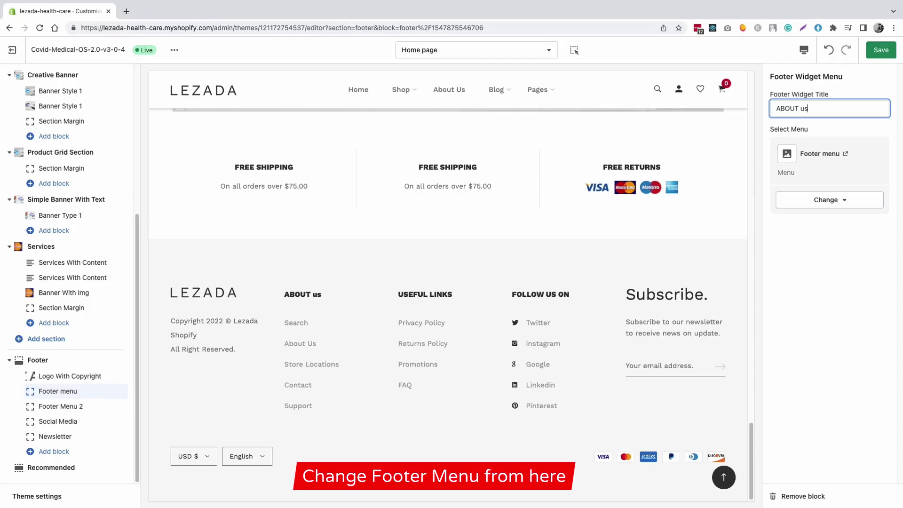
{"action": "key", "text": "BackSpace"}
Look through the menus that can be assigned to the ABOUT footer block and leave without choosing one
{"action": "left_click", "coordinate": [830, 201]}
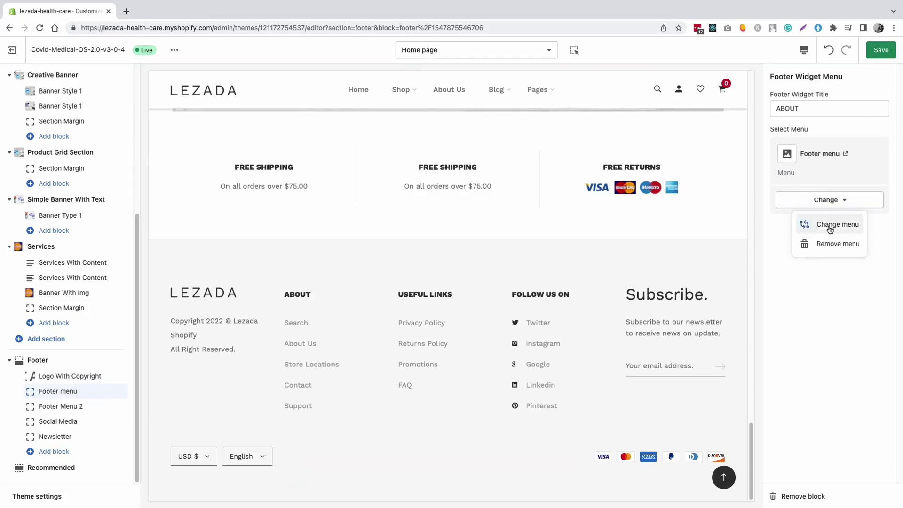
{"action": "left_click", "coordinate": [830, 225]}
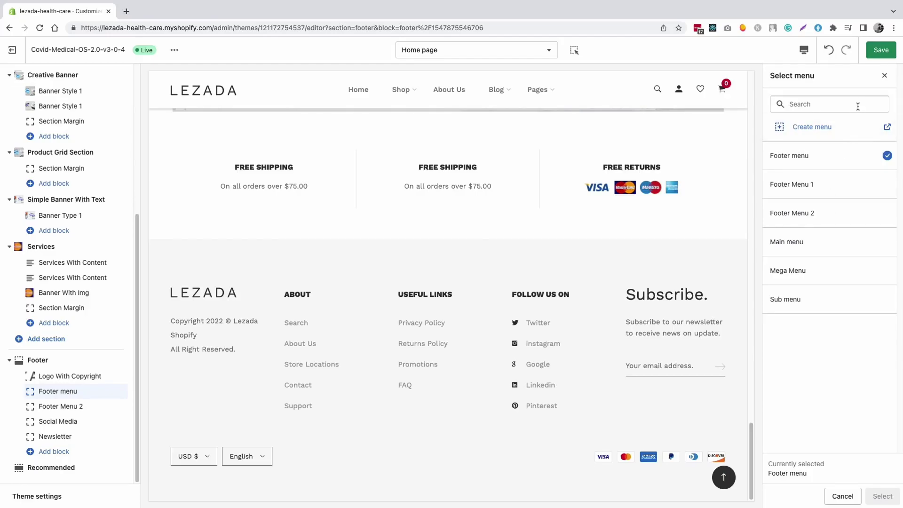
{"action": "left_click", "coordinate": [884, 75]}
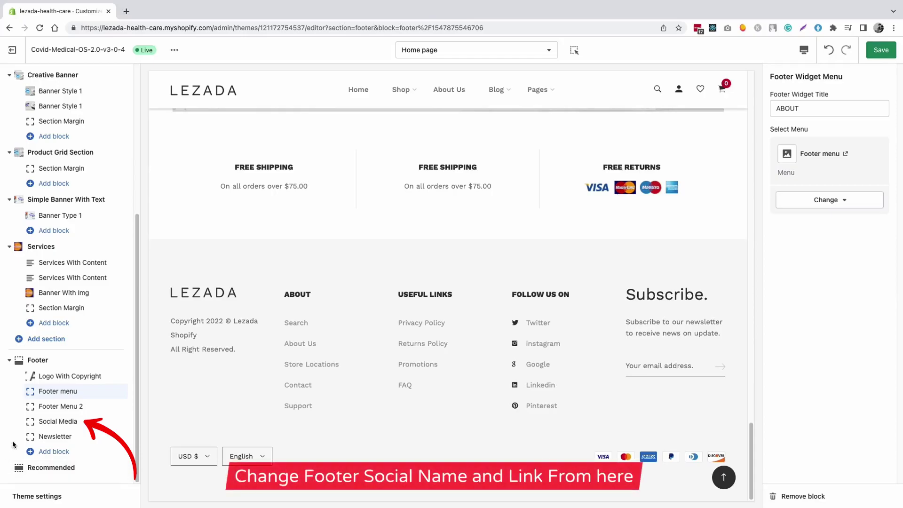
Examine the footer's Social Media block settings: the widget title, the Twitter icon title and its link options
{"action": "left_click", "coordinate": [48, 422]}
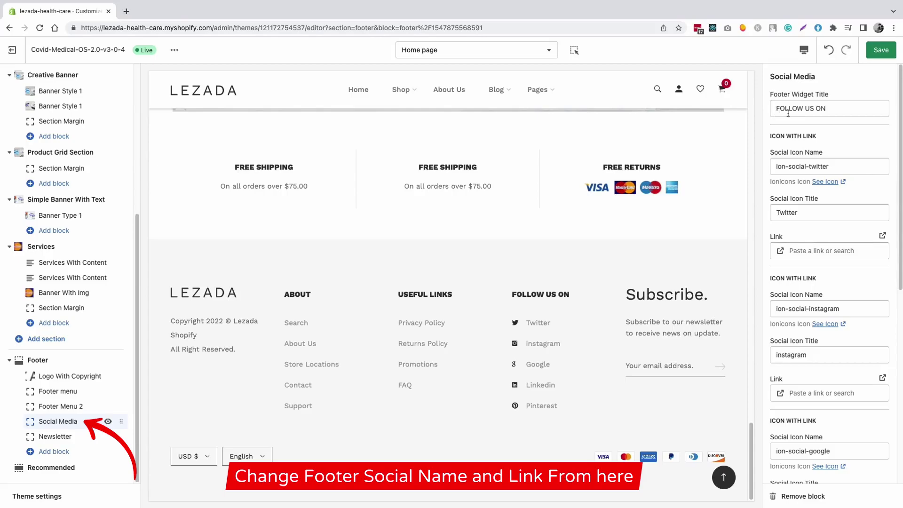
{"action": "left_click", "coordinate": [845, 107]}
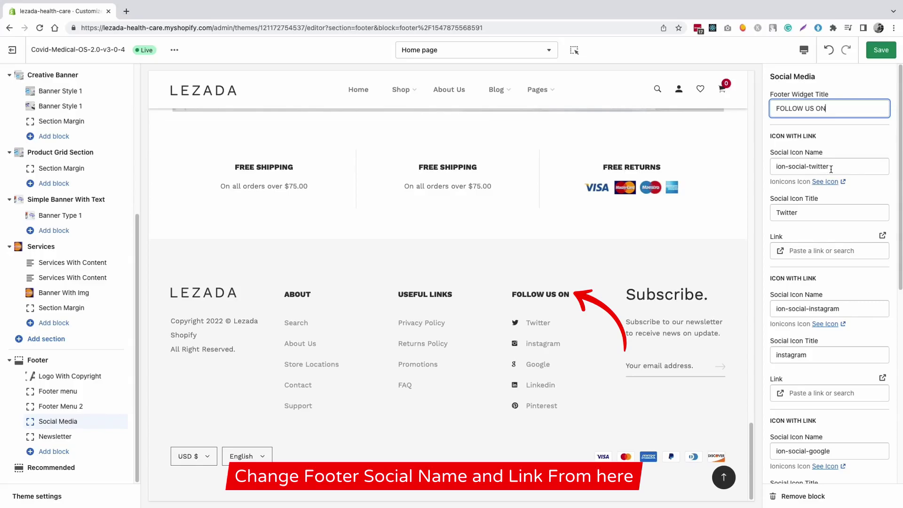
{"action": "left_click", "coordinate": [827, 218]}
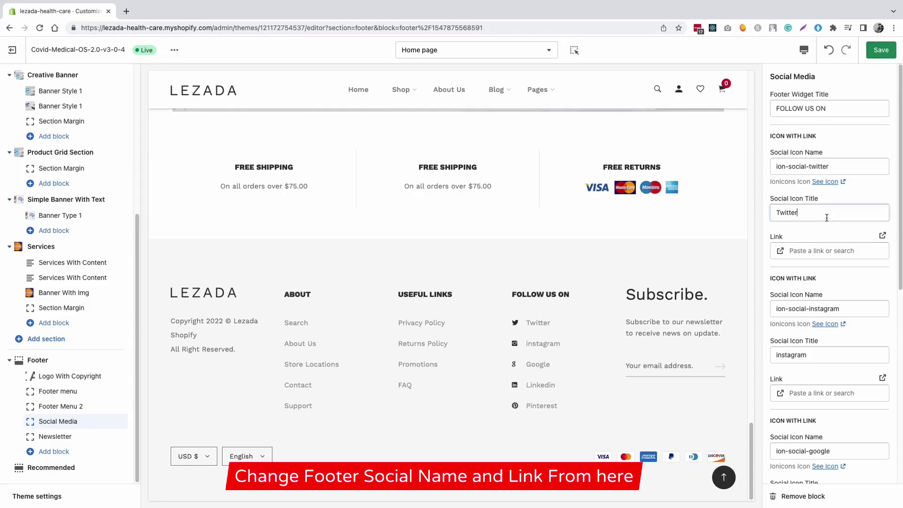
{"action": "left_click", "coordinate": [824, 252]}
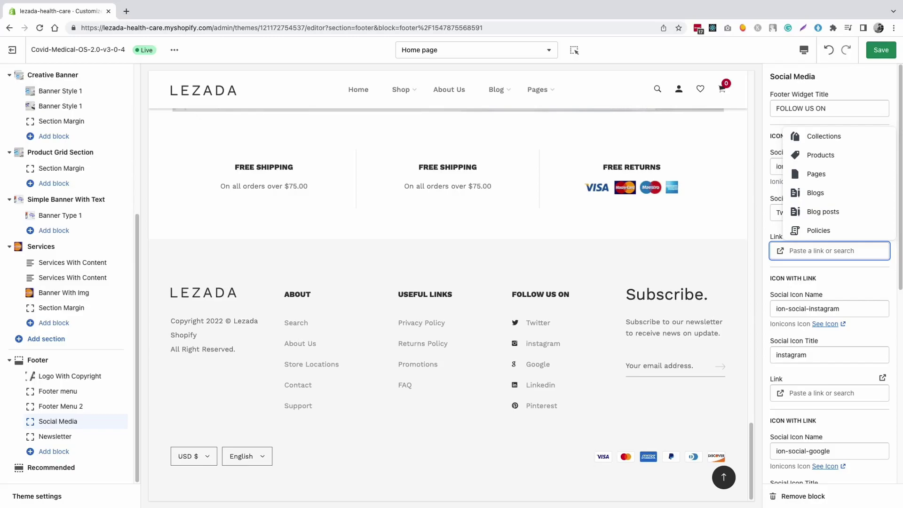
{"action": "left_click", "coordinate": [12, 458]}
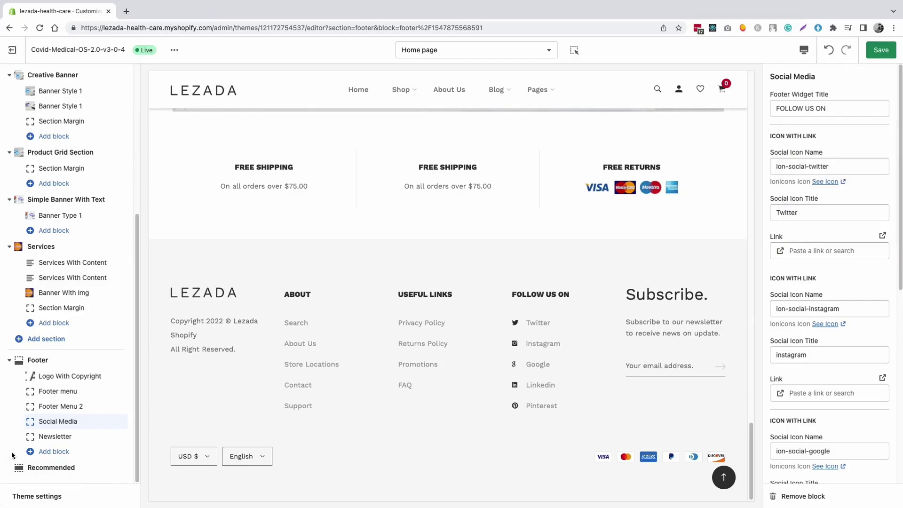
Examine the footer's Newsletter block settings: the widget title, description and placeholder title
{"action": "left_click", "coordinate": [54, 438]}
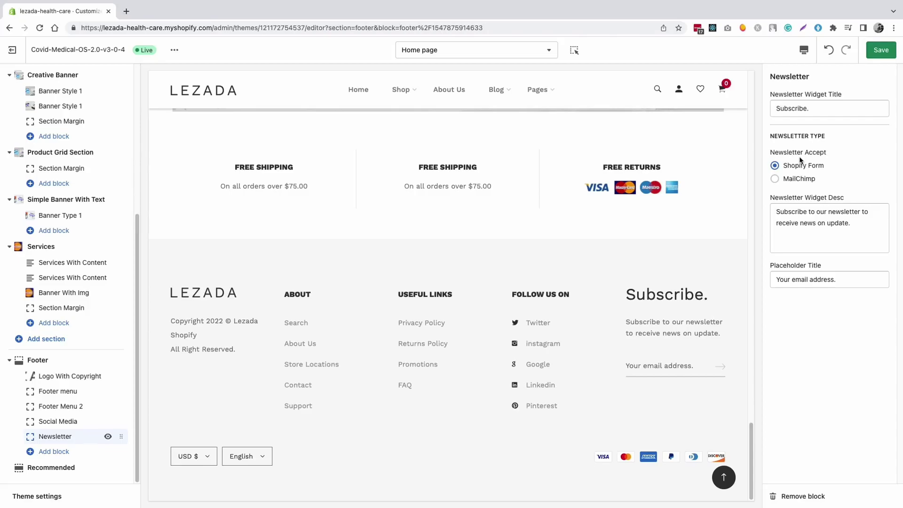
{"action": "left_click", "coordinate": [821, 107]}
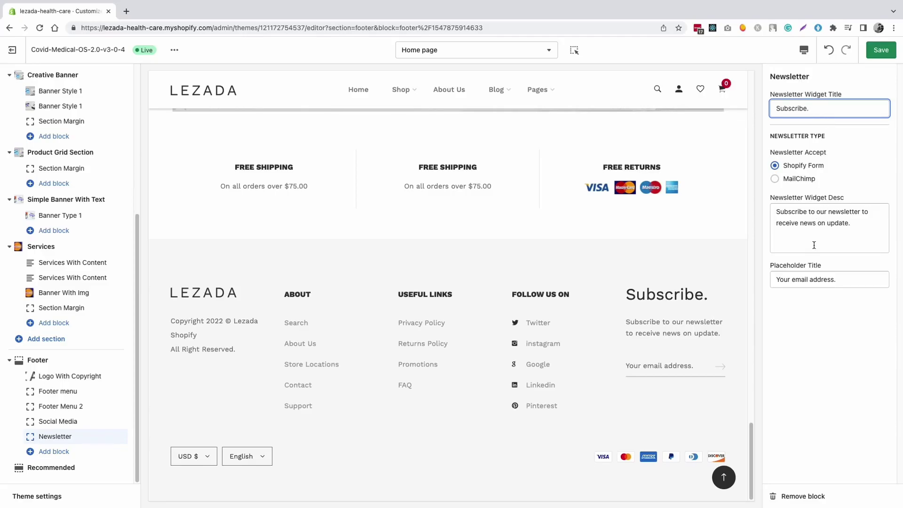
{"action": "left_click", "coordinate": [869, 231]}
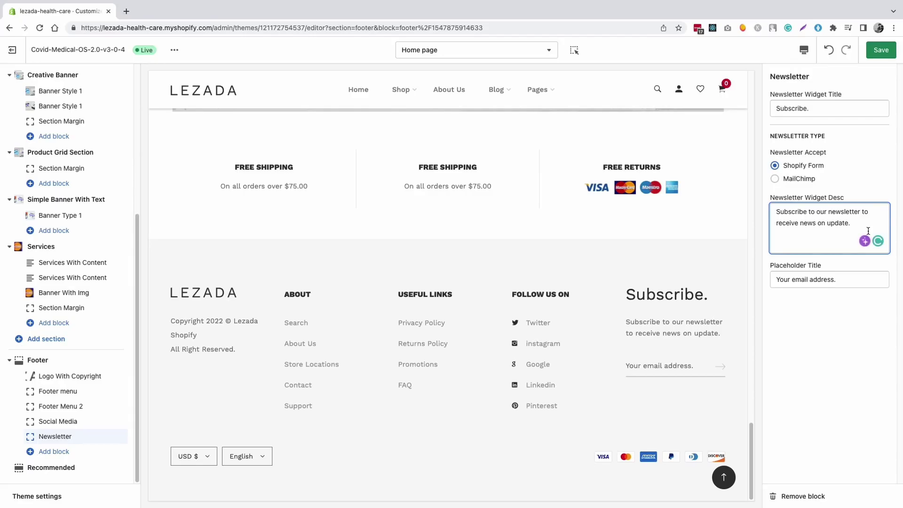
{"action": "mouse_move", "coordinate": [868, 249]}
{"action": "left_click", "coordinate": [858, 280]}
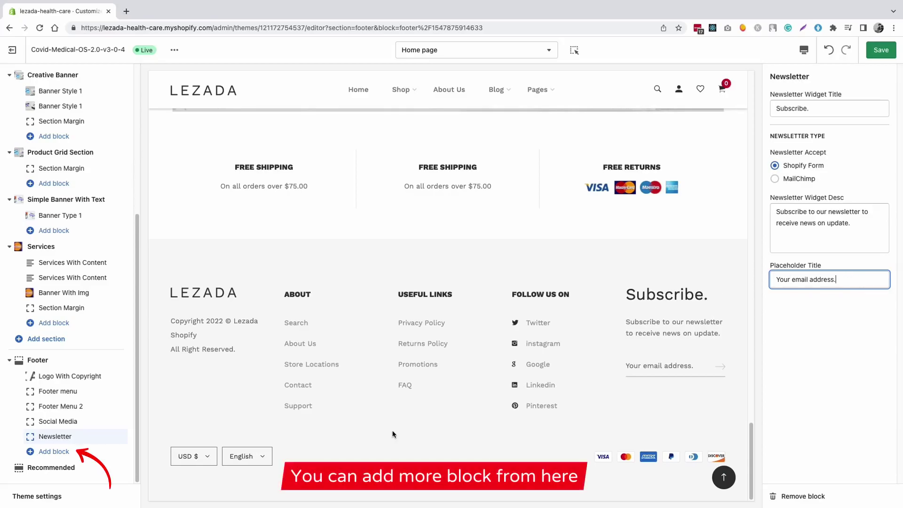
Open the list of theme blocks that can be added to the footer
{"action": "left_click", "coordinate": [82, 435]}
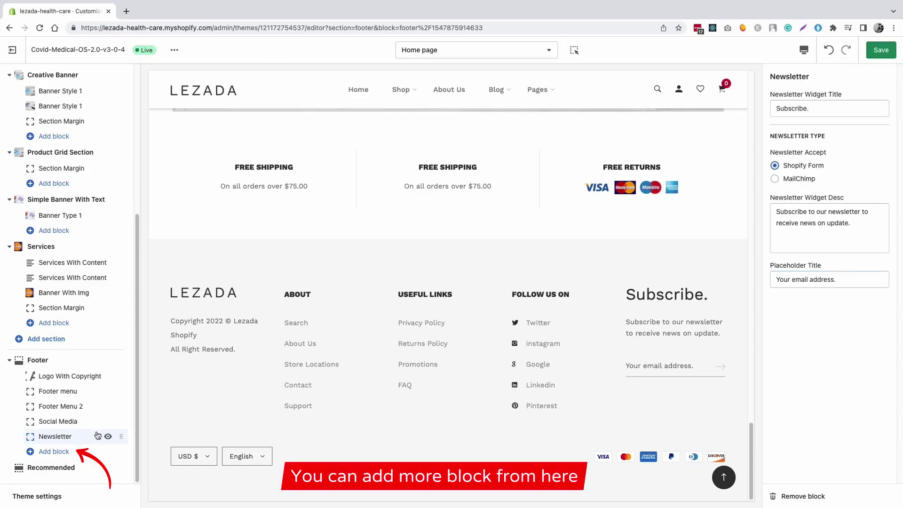
{"action": "left_click", "coordinate": [54, 452]}
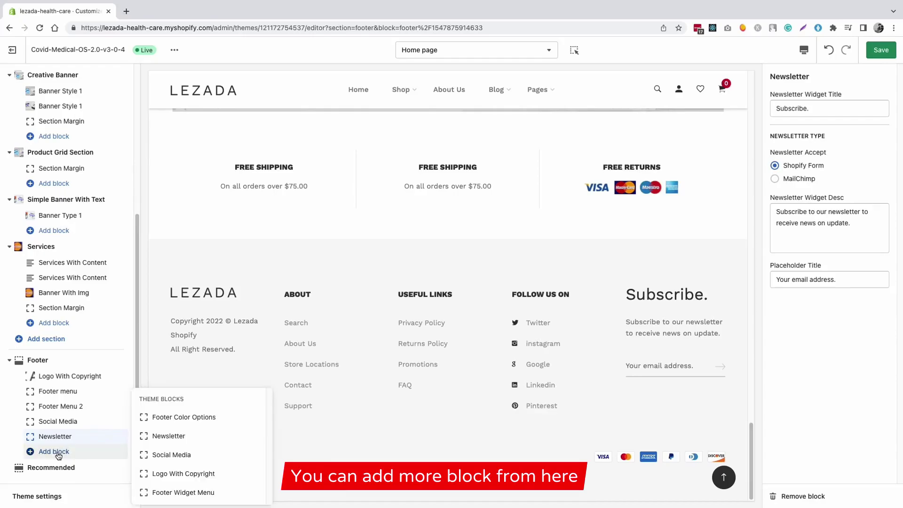